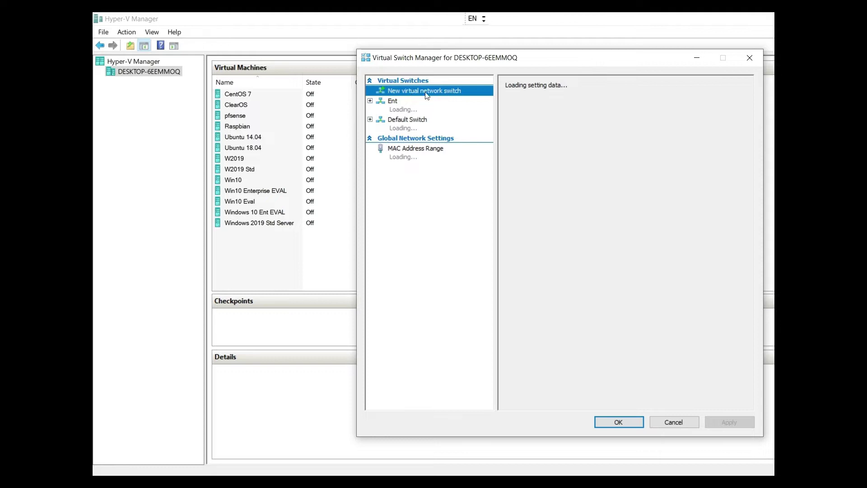
- Create a new virtual network switch of type Private
{"action": "left_click", "coordinate": [526, 119]}
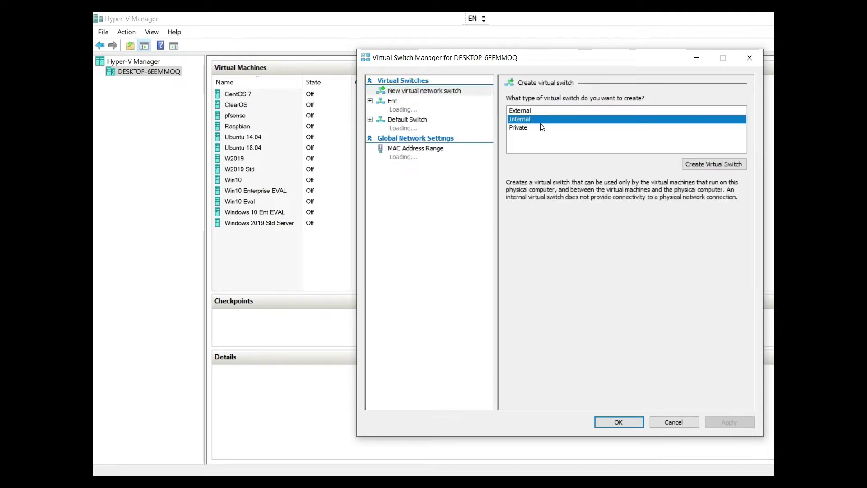
{"action": "left_click", "coordinate": [551, 128]}
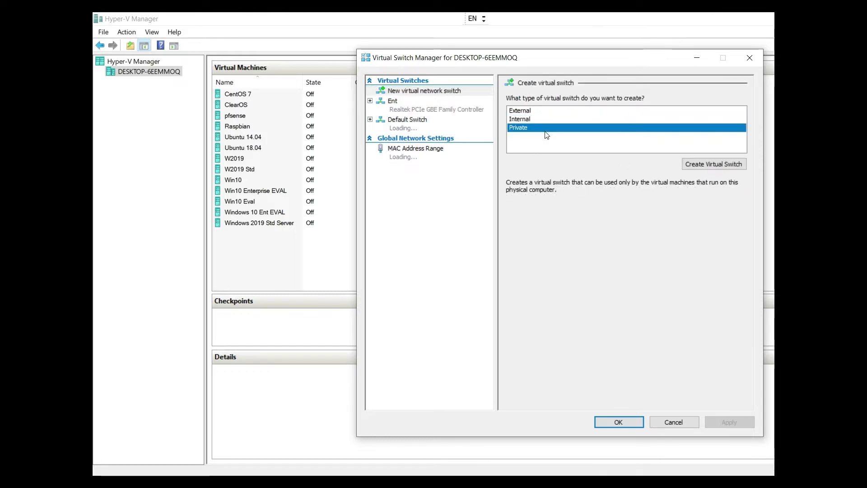
{"action": "left_click", "coordinate": [701, 165]}
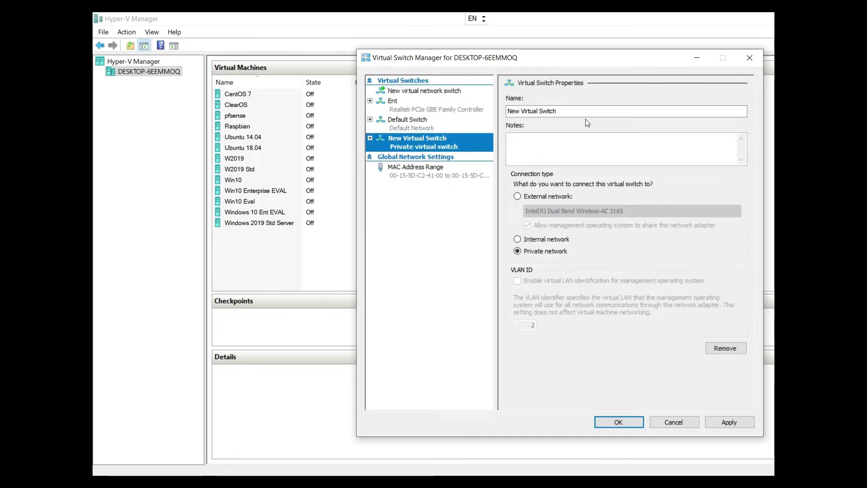
- Name the new private virtual switch "Private Switch" and apply the change
{"action": "left_click", "coordinate": [529, 111]}
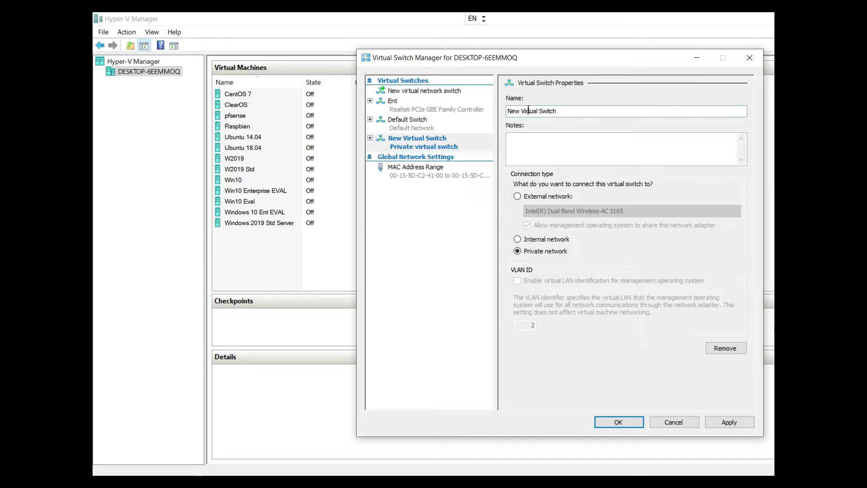
{"action": "left_click_drag", "start_coordinate": [537, 111], "coordinate": [460, 118]}
{"action": "type", "text": "Pri"}
{"action": "type", "text": "a"}
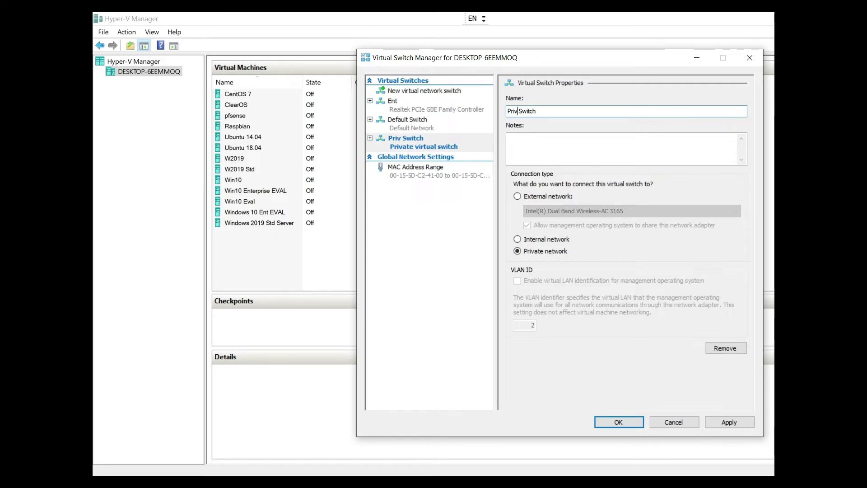
{"action": "type", "text": "ate"}
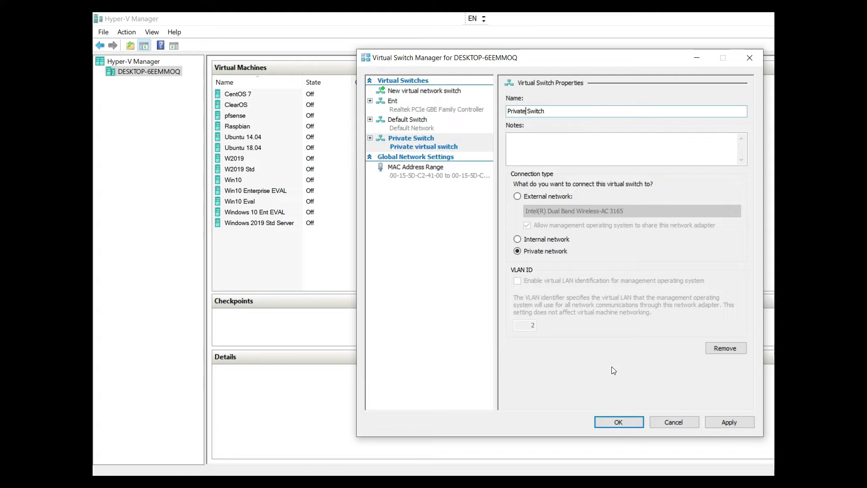
{"action": "left_click", "coordinate": [621, 425]}
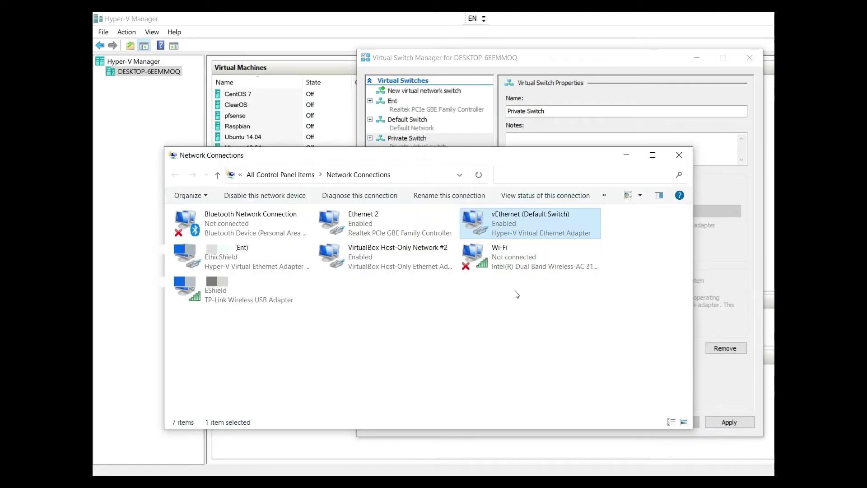
- Check the adapters in Network Connections for the private switch, and close the Virtual Switch Manager
{"action": "left_click_drag", "start_coordinate": [428, 162], "coordinate": [369, 153]}
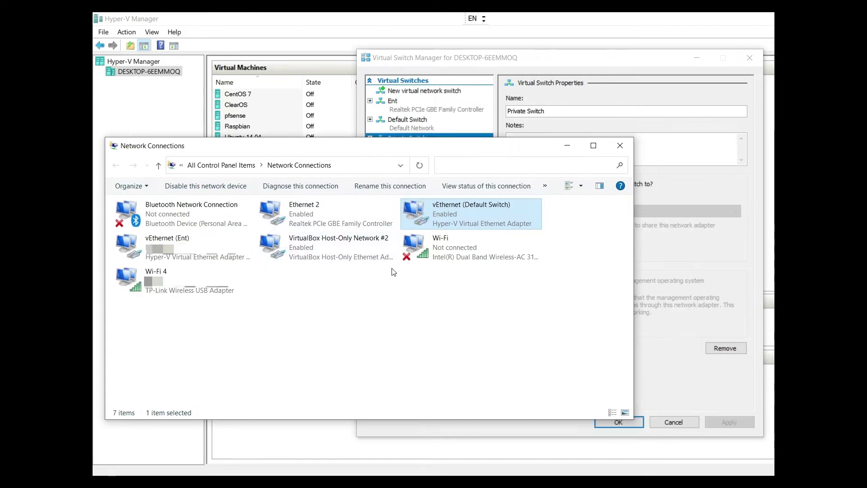
{"action": "left_click", "coordinate": [643, 363]}
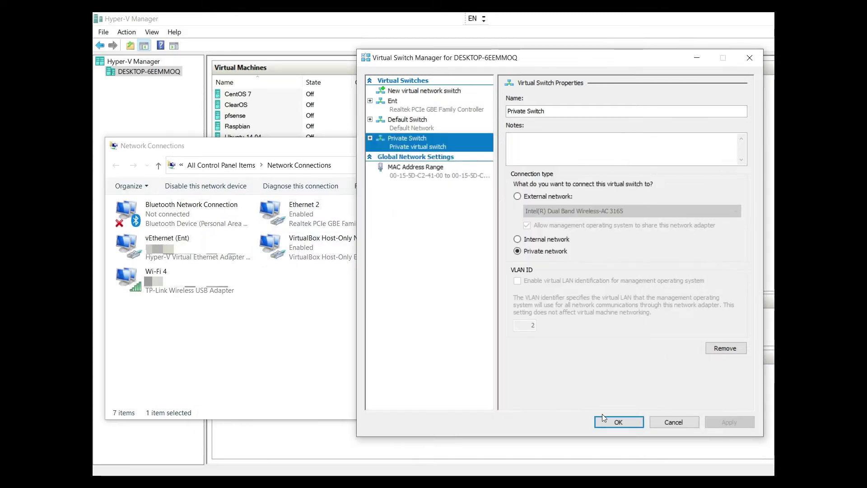
{"action": "left_click", "coordinate": [627, 420]}
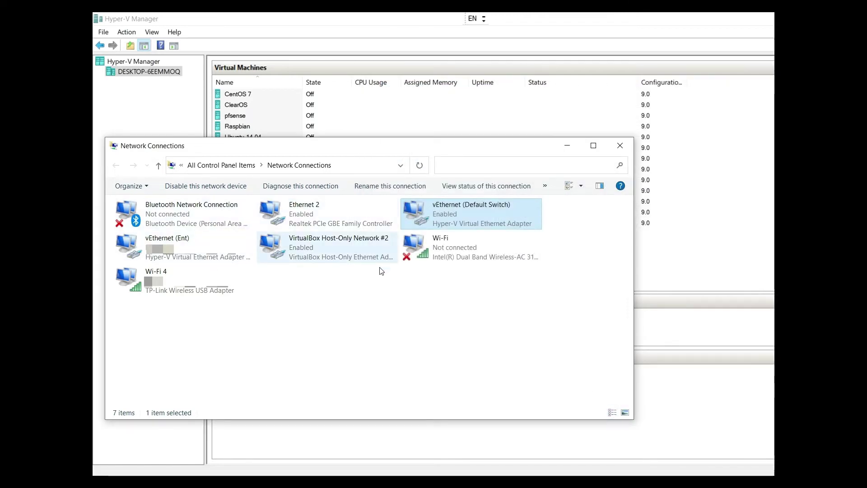
{"action": "left_click", "coordinate": [564, 148]}
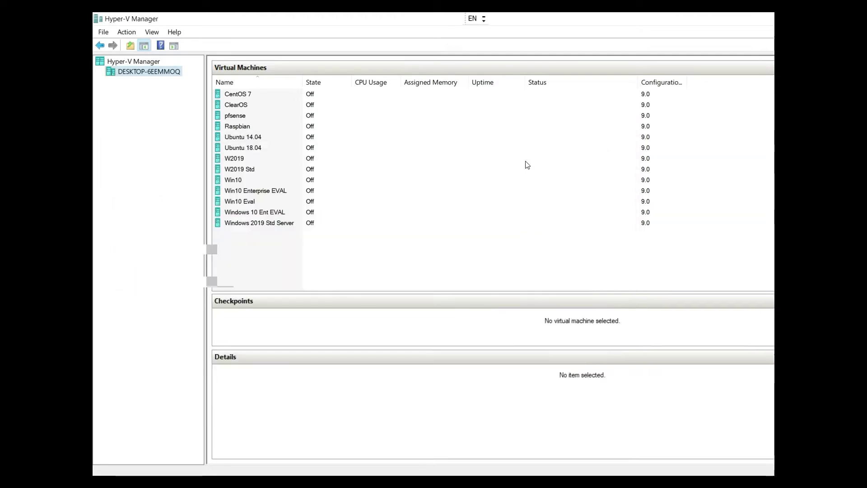
- Reopen the Virtual Switch Manager, review Private Switch, and create a new virtual switch of type Internal
{"action": "right_click", "coordinate": [137, 73]}
{"action": "left_click", "coordinate": [177, 131]}
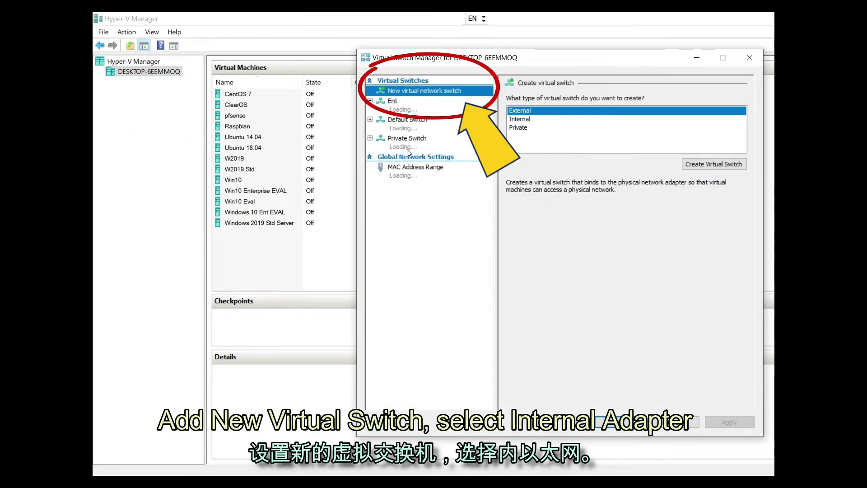
{"action": "left_click", "coordinate": [408, 140]}
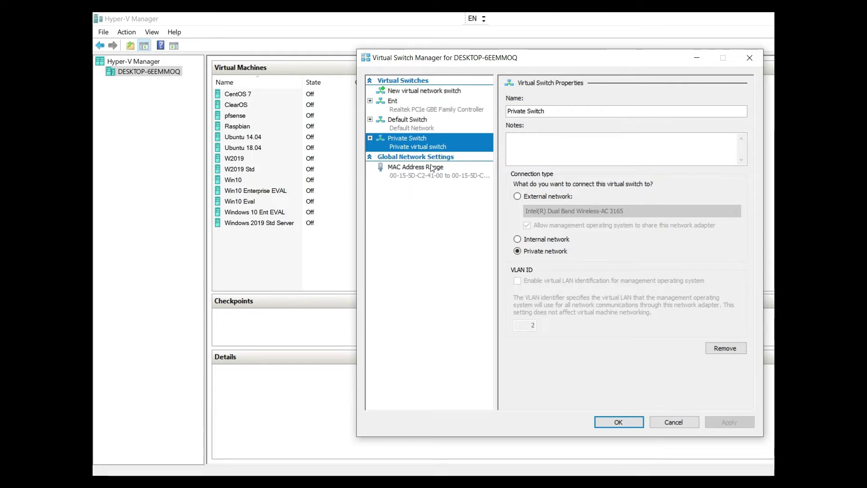
{"action": "left_click", "coordinate": [431, 94]}
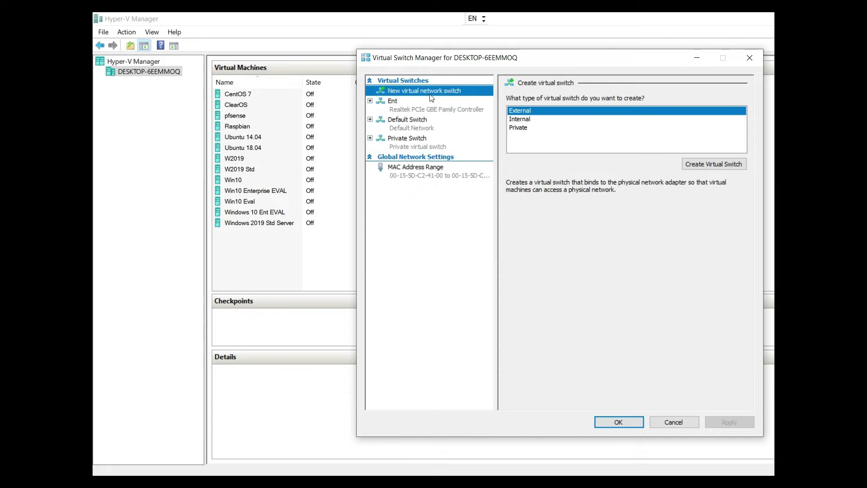
{"action": "left_click", "coordinate": [533, 120]}
{"action": "left_click", "coordinate": [713, 164]}
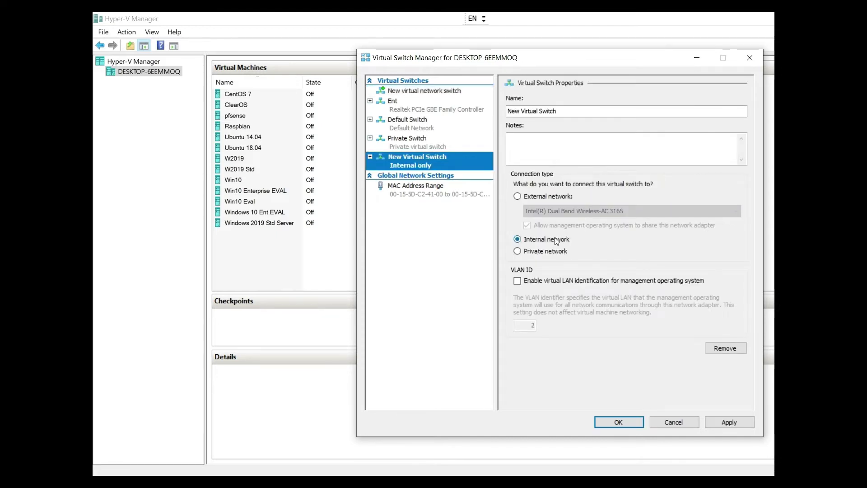
- Name the new internal virtual switch "Internal Switch" and apply the change
{"action": "left_click", "coordinate": [539, 111]}
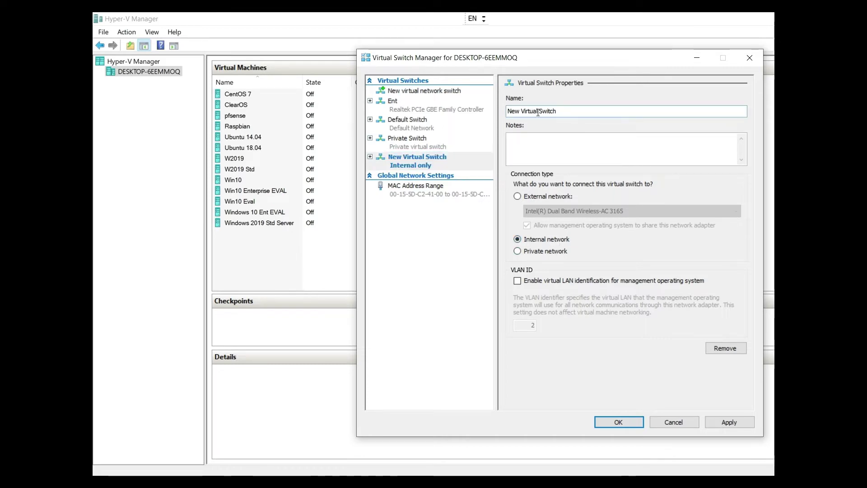
{"action": "left_click_drag", "start_coordinate": [538, 112], "coordinate": [483, 111]}
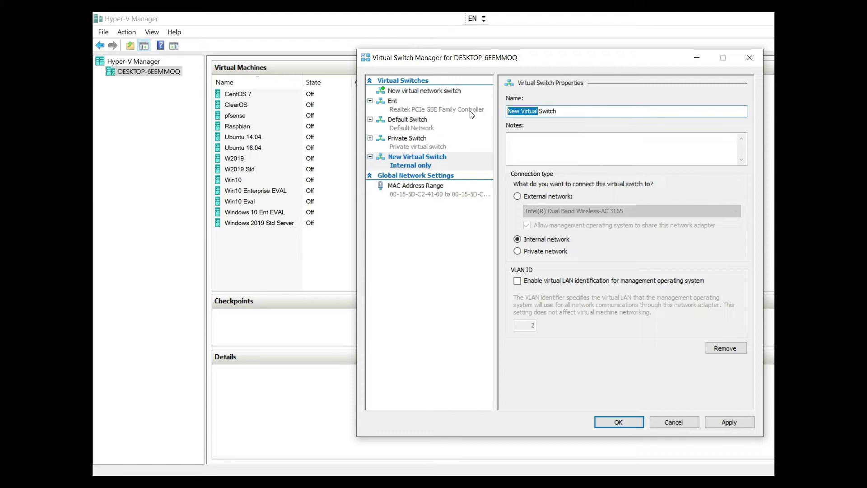
{"action": "type", "text": "Internal"}
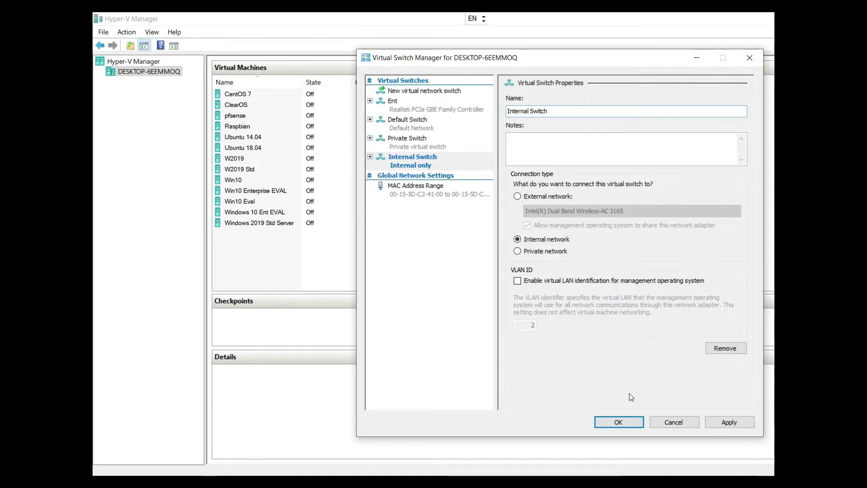
{"action": "left_click", "coordinate": [731, 422]}
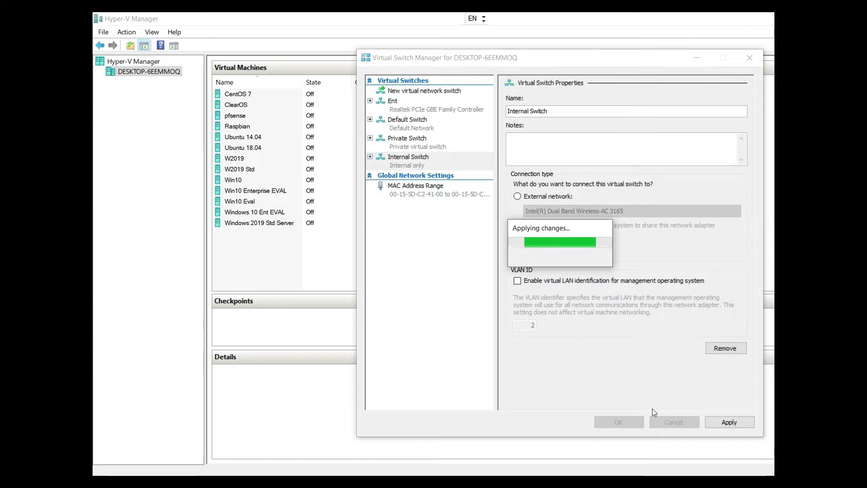
- Examine the extensions of Internal Switch and close the Virtual Switch Manager
{"action": "left_click", "coordinate": [370, 157]}
{"action": "left_click", "coordinate": [401, 176]}
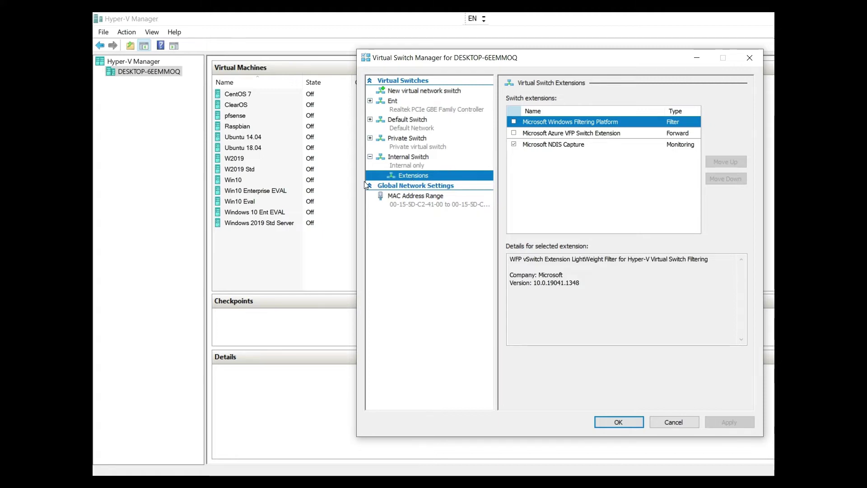
{"action": "left_click", "coordinate": [401, 156]}
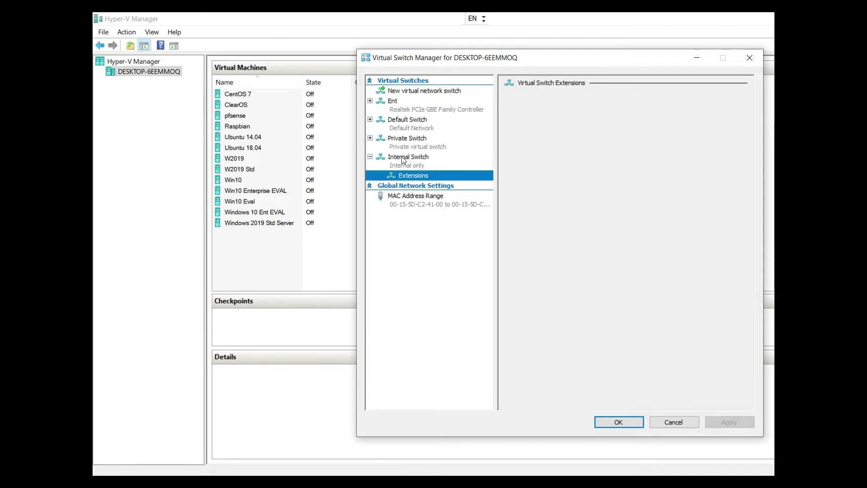
{"action": "left_click", "coordinate": [622, 421]}
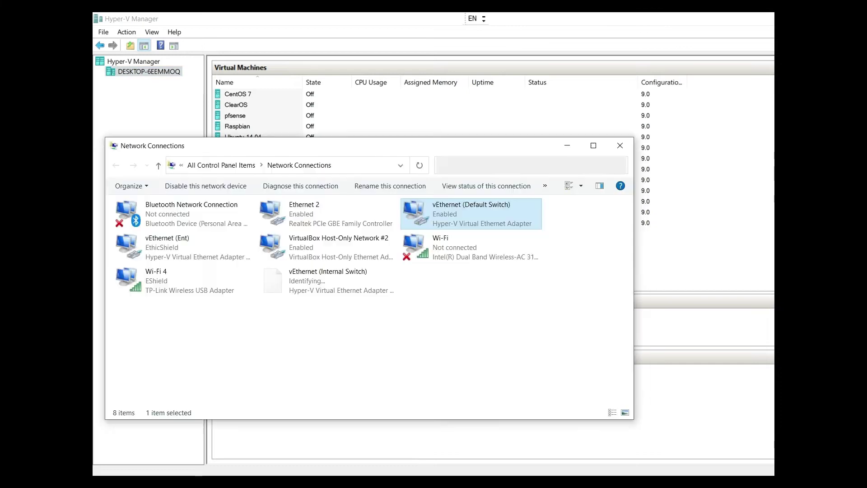
- Examine the status and network connection details of the vEthernet (Internal Switch) adapter
{"action": "right_click", "coordinate": [271, 280]}
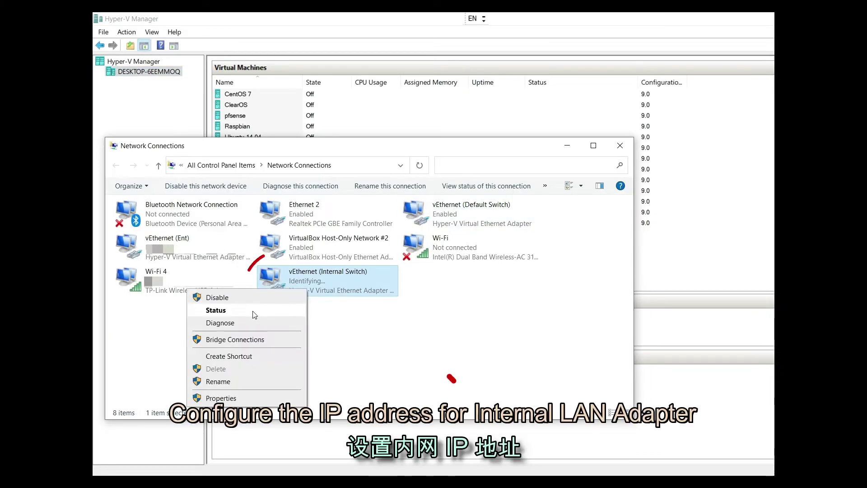
{"action": "key", "text": "Escape"}
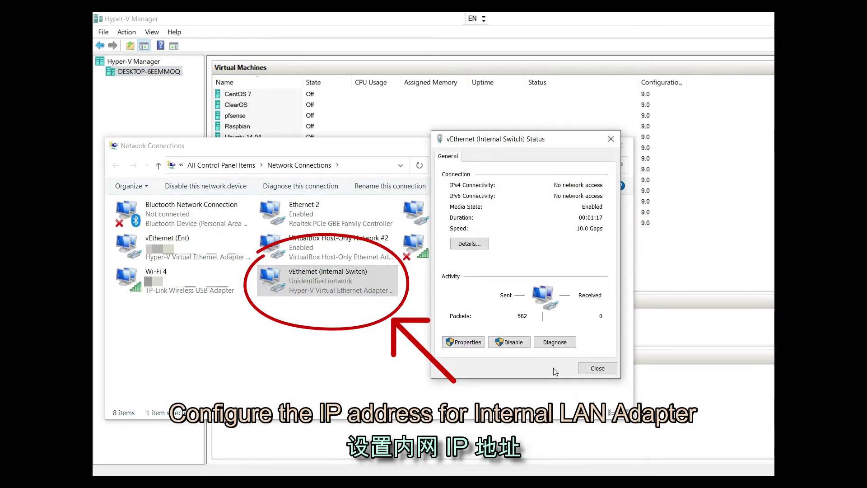
{"action": "left_click", "coordinate": [598, 369]}
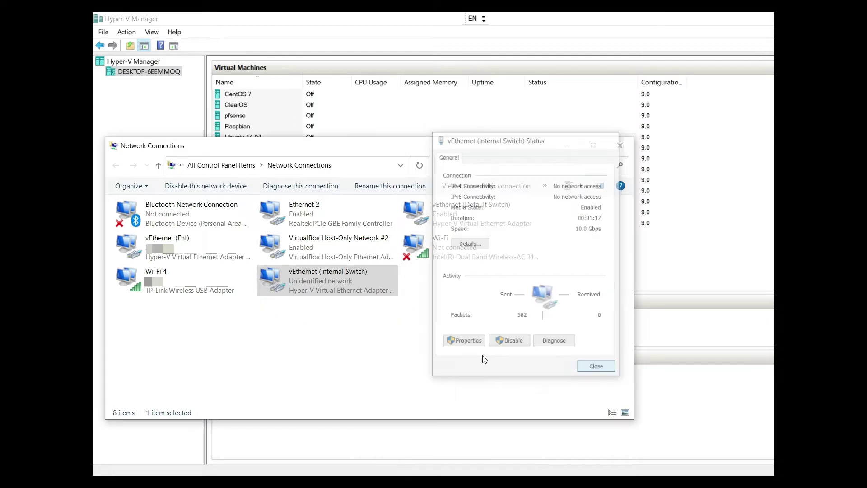
{"action": "right_click", "coordinate": [350, 291]}
{"action": "key", "text": "Escape"}
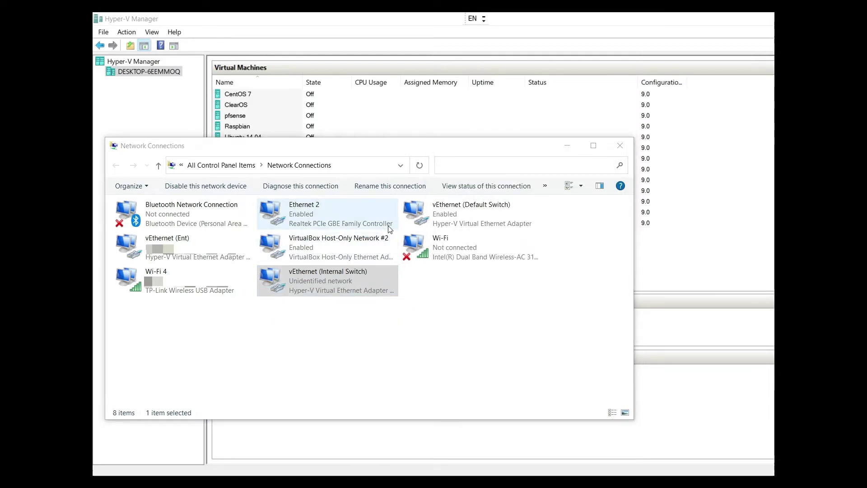
{"action": "left_click", "coordinate": [471, 244]}
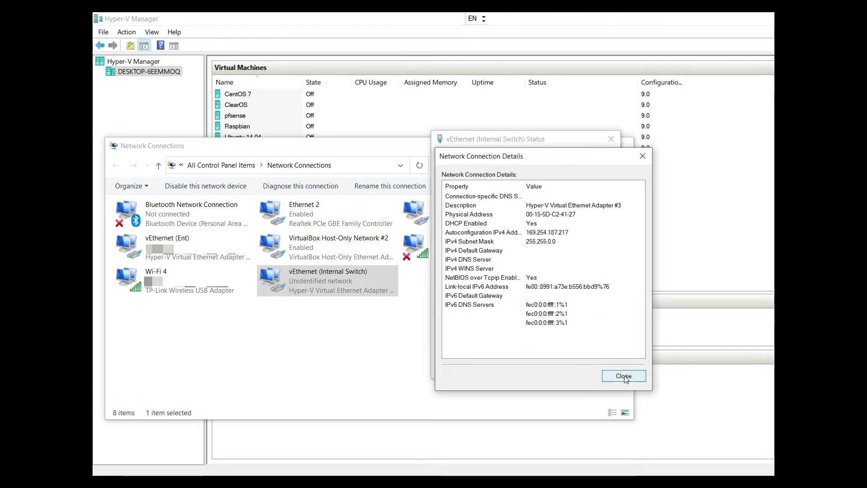
{"action": "left_click", "coordinate": [624, 375]}
- Assign the vEthernet (Internal Switch) adapter the static IPv4 address 192.168.160.1, fill in its subnet mask, and save the settings
{"action": "left_click", "coordinate": [468, 345]}
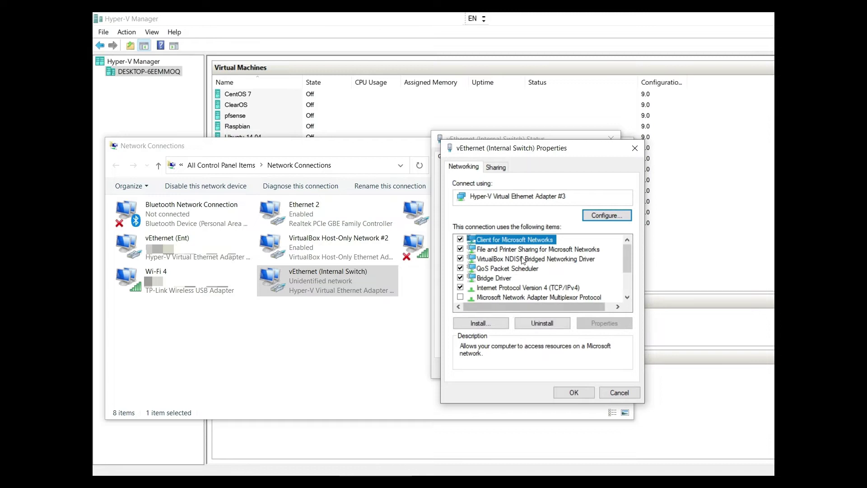
{"action": "double_click", "coordinate": [494, 288]}
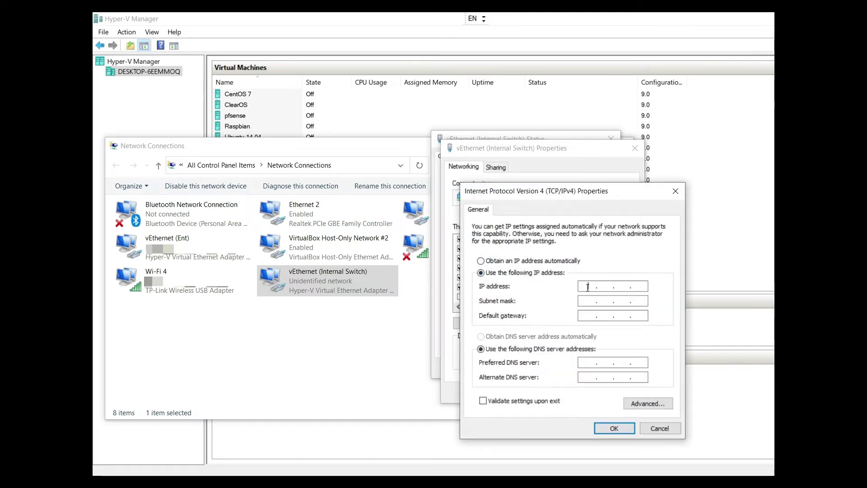
{"action": "type", "text": "192 . "}
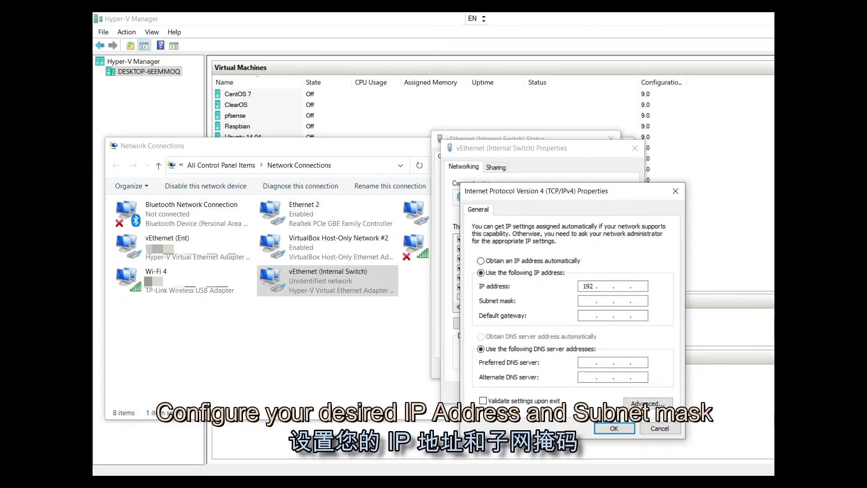
{"action": "type", "text": "168 . 160"}
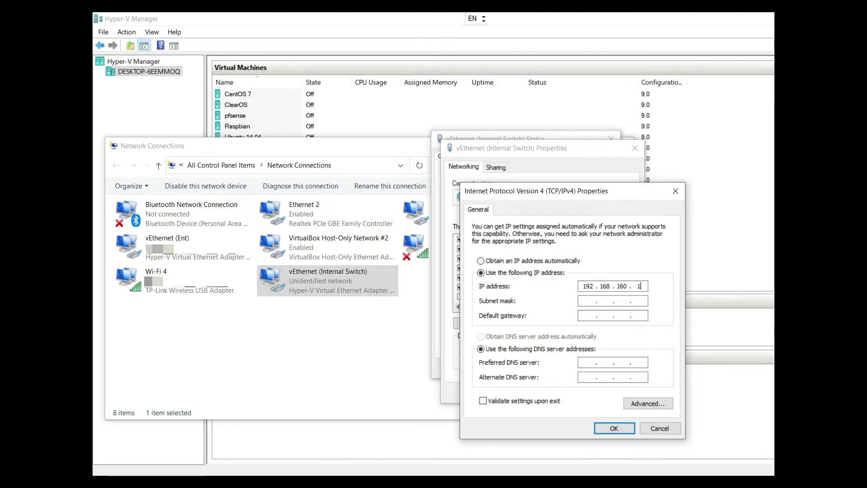
{"action": "type", "text": " . 1"}
{"action": "key", "text": "Tab"}
{"action": "type", "text": "255 . 2"}
{"action": "left_click", "coordinate": [615, 429]}
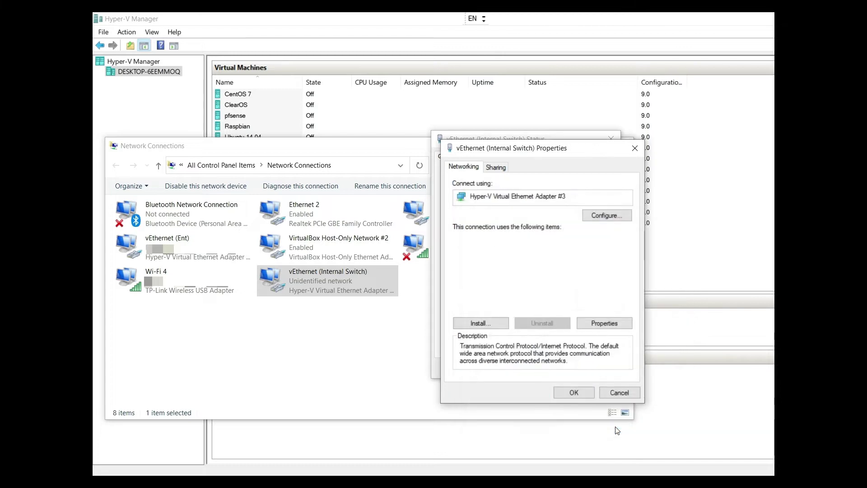
{"action": "left_click", "coordinate": [575, 392]}
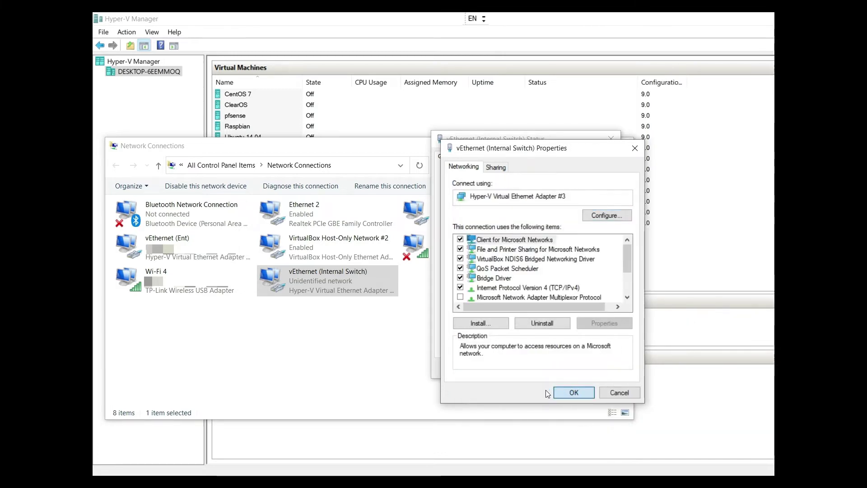
{"action": "left_click", "coordinate": [597, 368]}
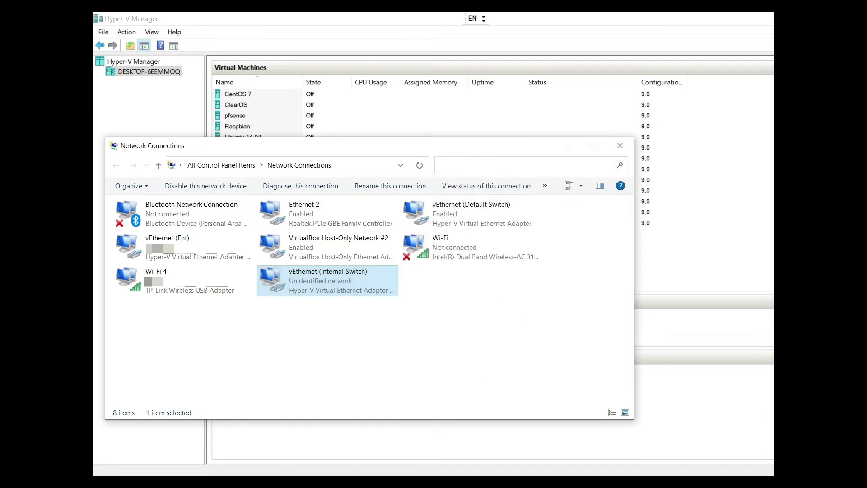
- In Hyper-V Manager, connect the pfsense virtual machine's first network adapter to Internal Switch and save its settings
{"action": "key", "text": "alt+Tab"}
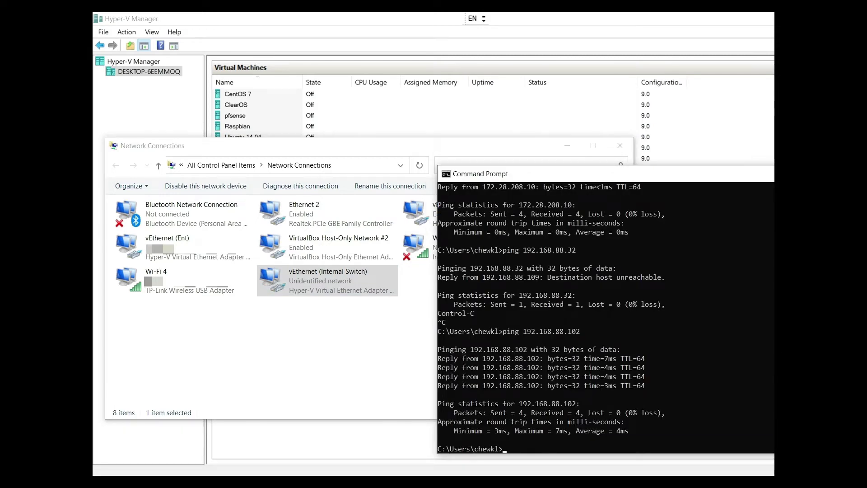
{"action": "left_click", "coordinate": [241, 117]}
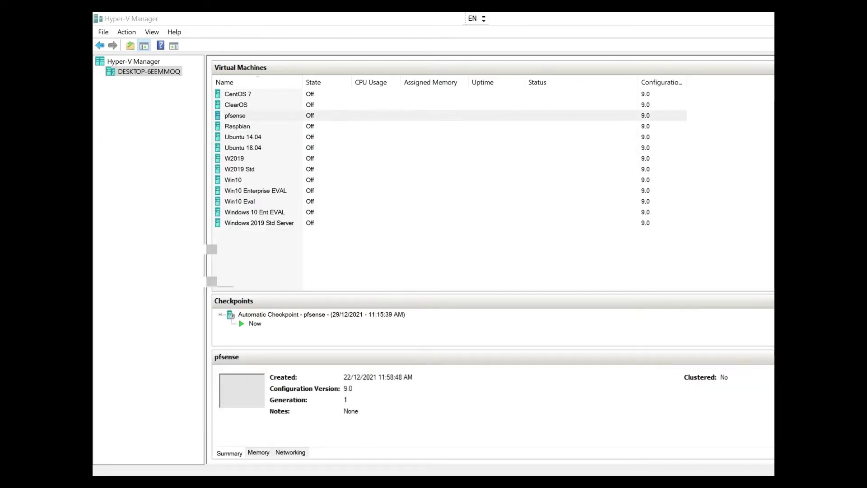
{"action": "right_click", "coordinate": [241, 116]}
{"action": "left_click", "coordinate": [296, 138]}
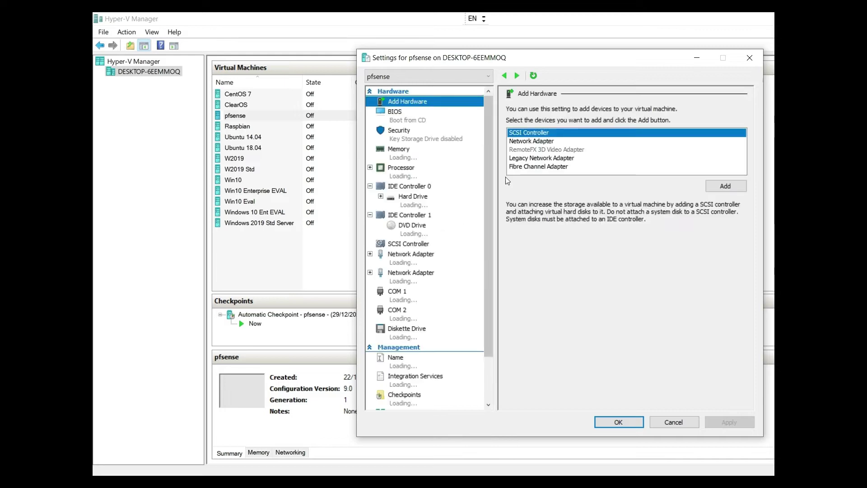
{"action": "left_click_drag", "start_coordinate": [564, 57], "coordinate": [518, 59]}
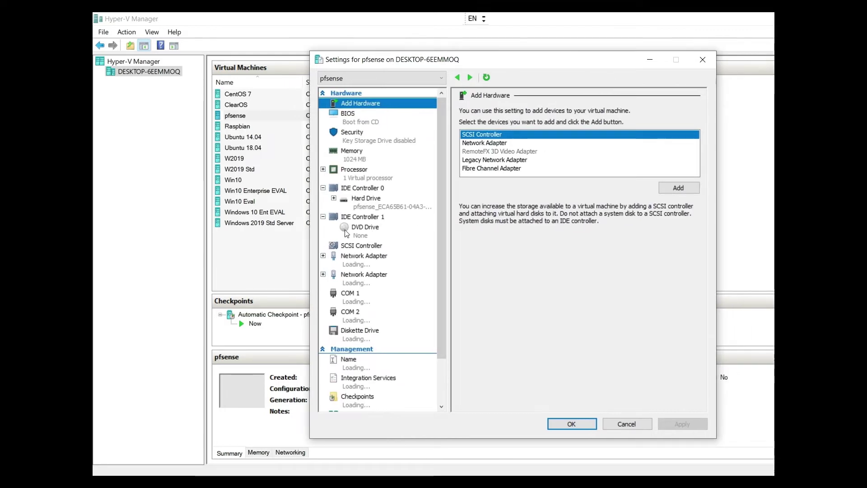
{"action": "left_click", "coordinate": [323, 257]}
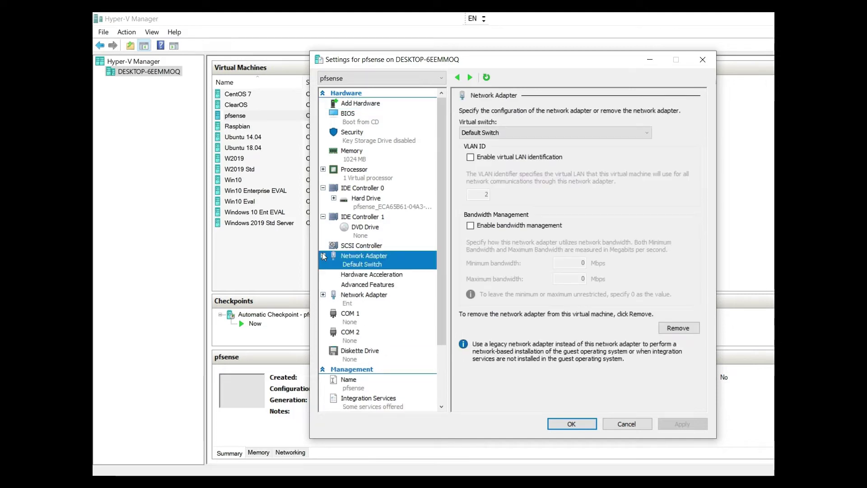
{"action": "left_click", "coordinate": [560, 134]}
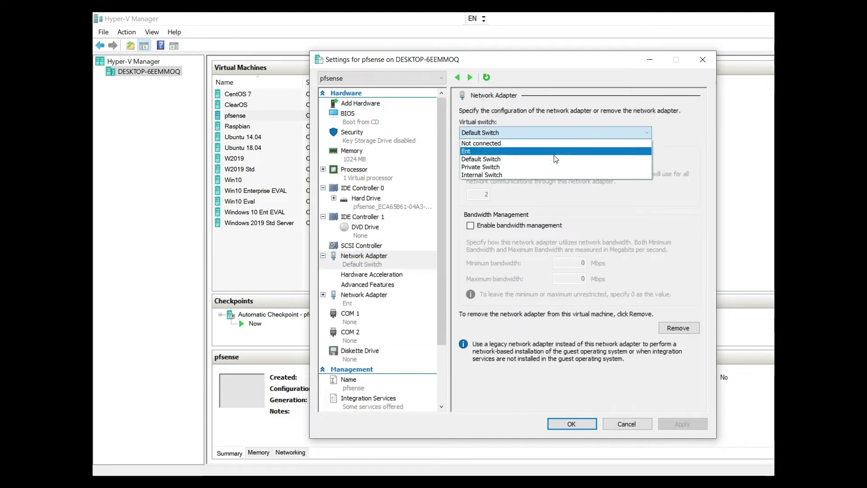
{"action": "left_click", "coordinate": [552, 174]}
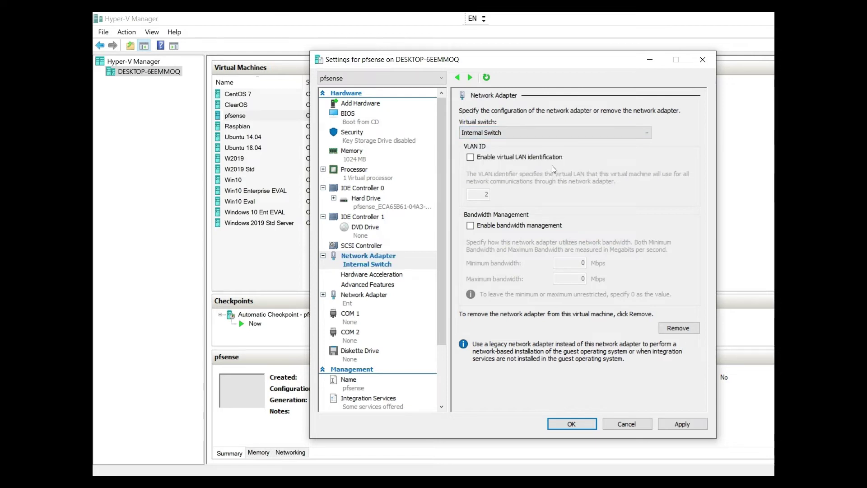
{"action": "left_click", "coordinate": [680, 424]}
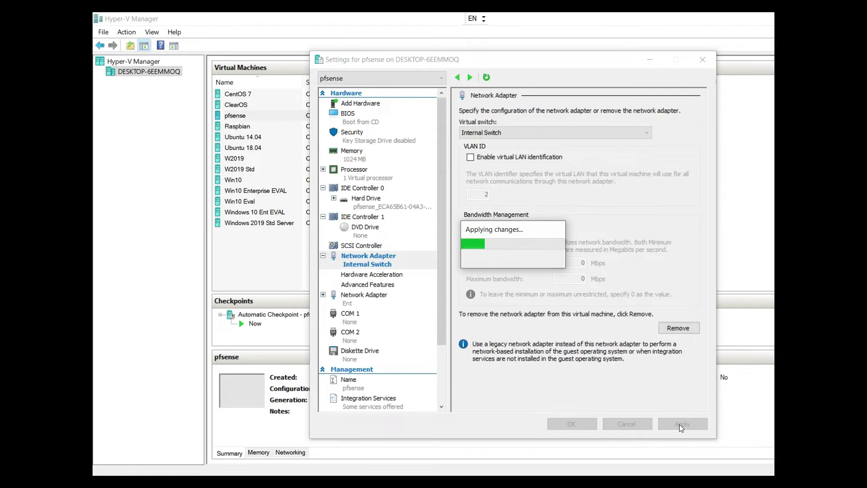
{"action": "left_click", "coordinate": [587, 424]}
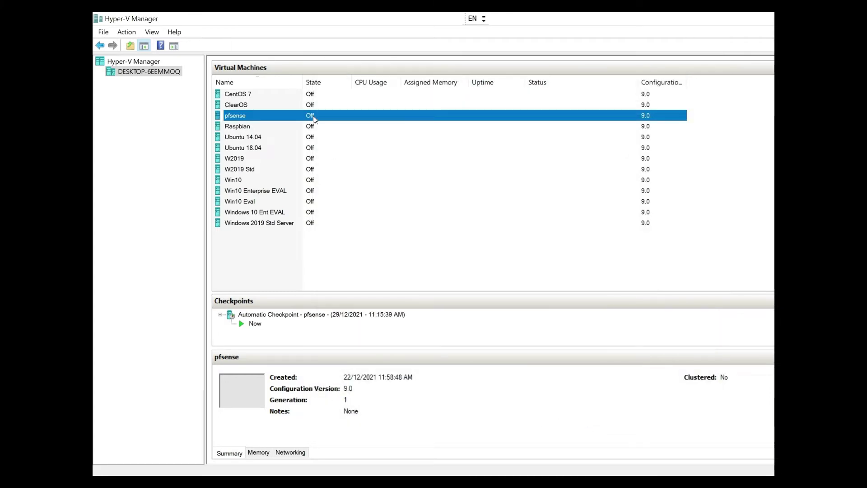
- Connect to the pfsense virtual machine and start it, continuing from its last state instead of reverting to the automatic checkpoint
{"action": "right_click", "coordinate": [314, 119]}
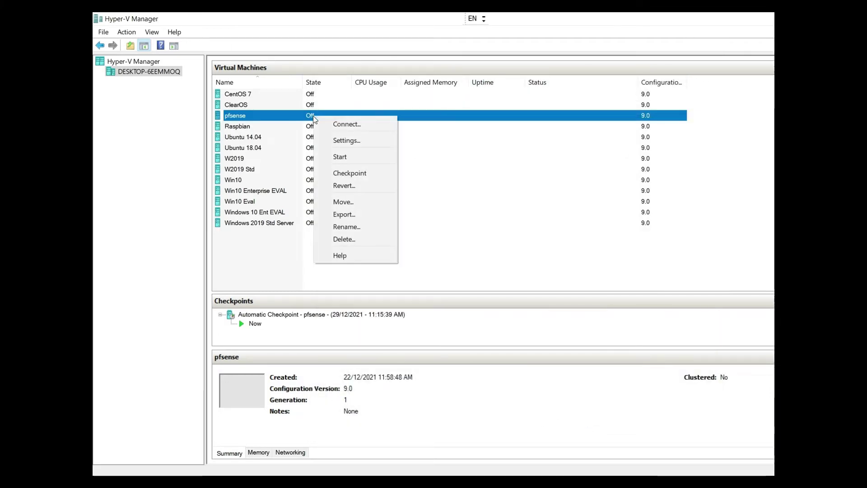
{"action": "left_click", "coordinate": [348, 125]}
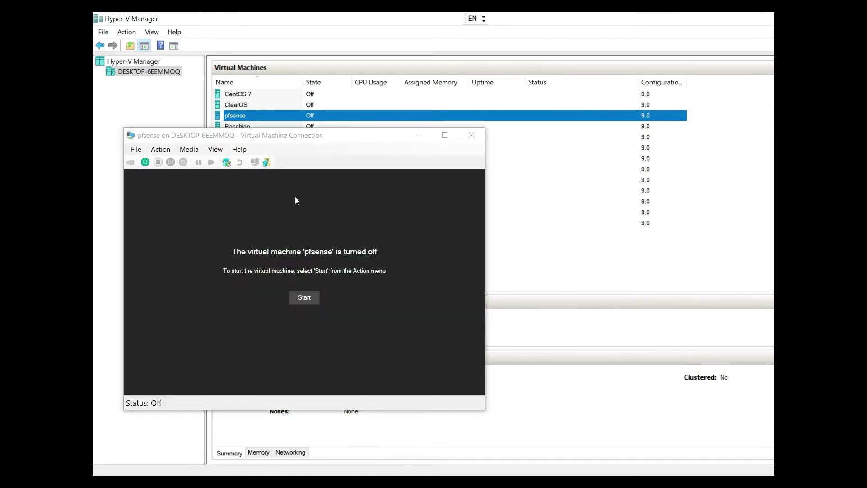
{"action": "left_click", "coordinate": [303, 298]}
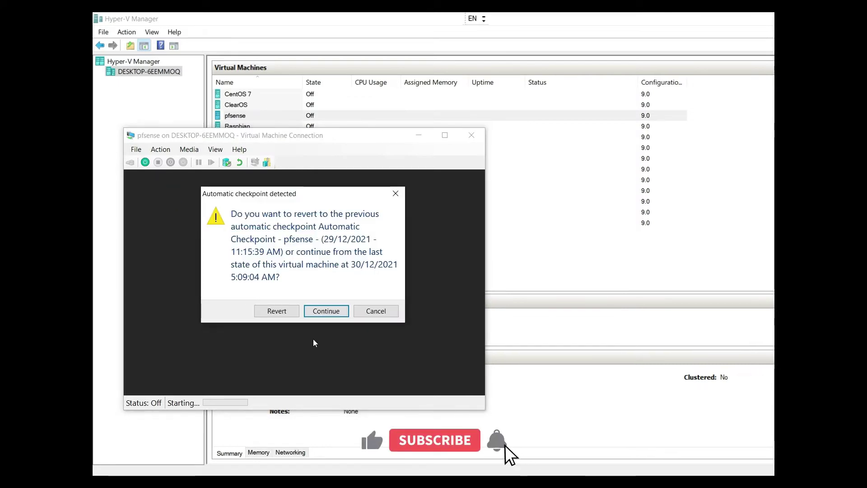
{"action": "left_click", "coordinate": [334, 311]}
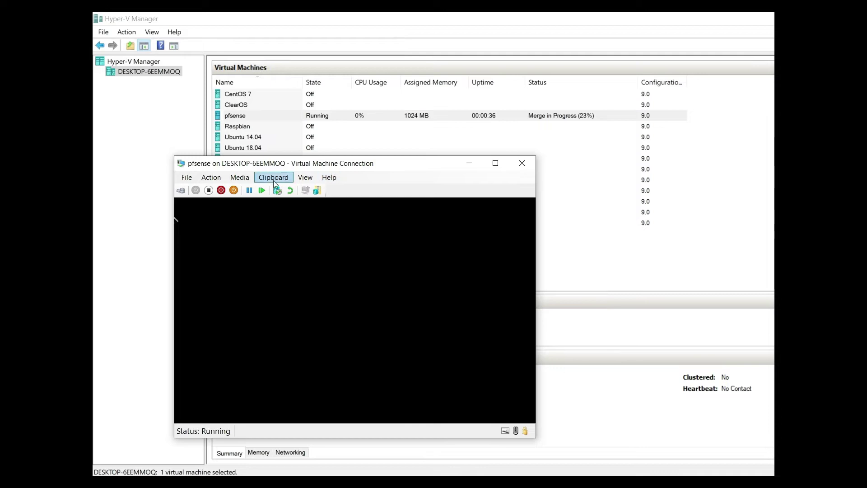
{"action": "left_click_drag", "start_coordinate": [239, 170], "coordinate": [221, 151]}
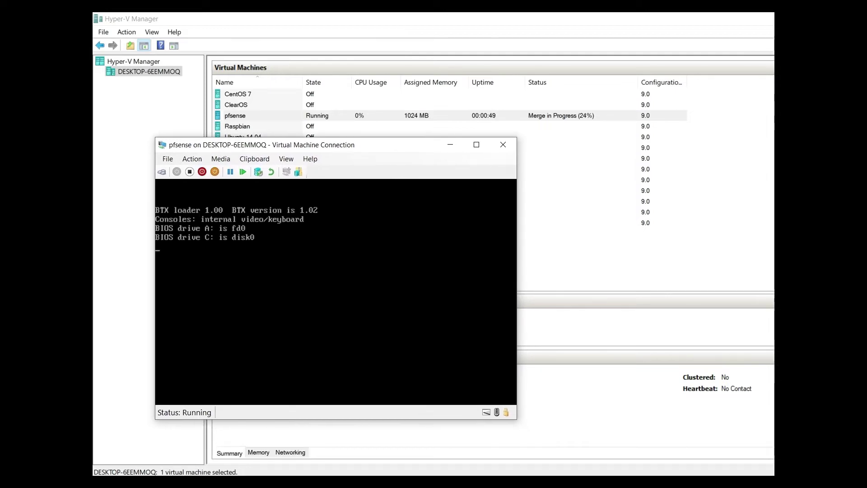